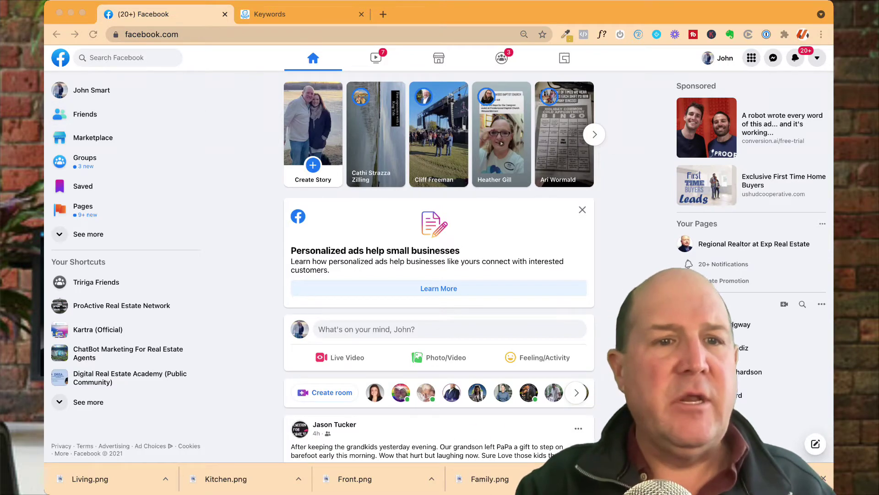
Step: Start a new Marketplace listing of the type Home for Sale or Rent
click(93, 137)
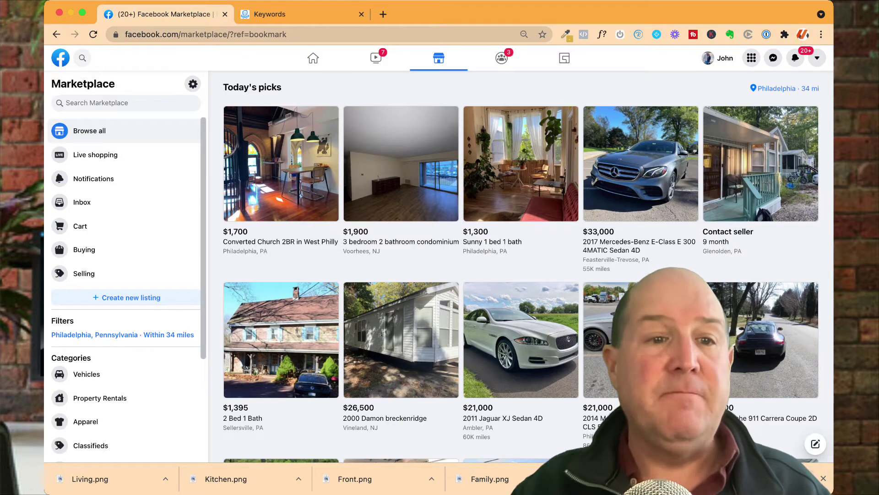
click(131, 297)
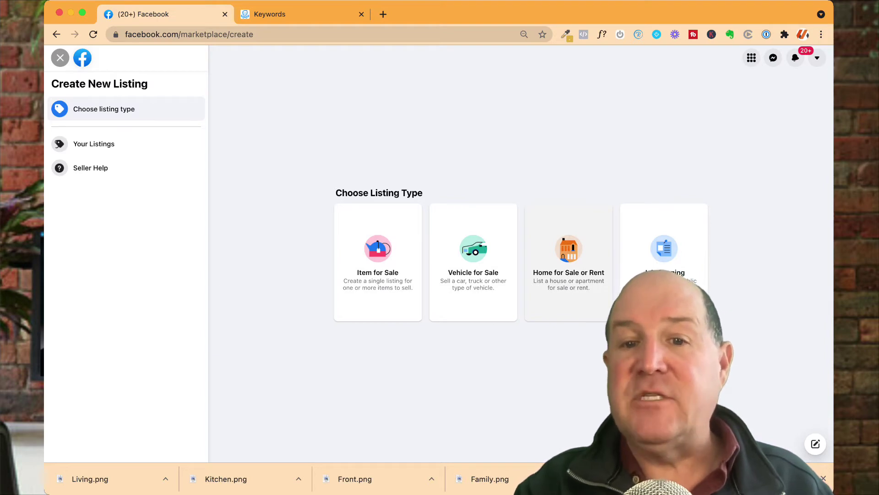
click(568, 262)
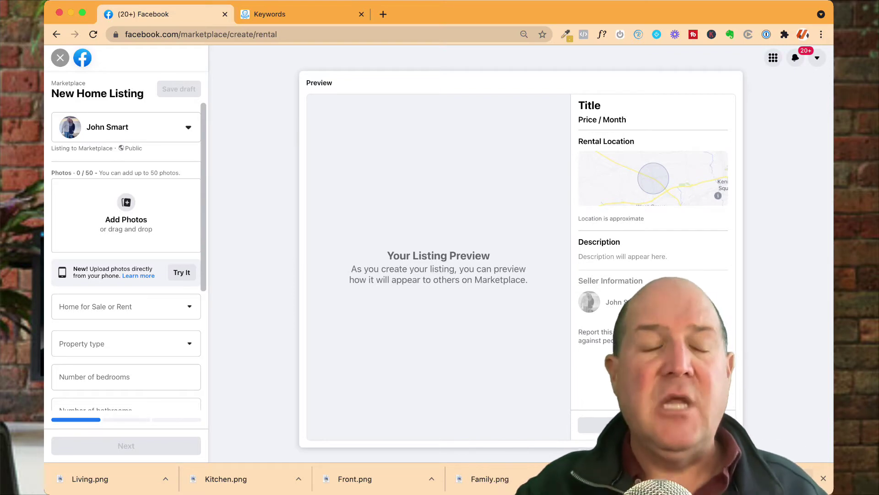
Step: List the home as the ProActive Real Estate Network business page and add the four property photos
click(126, 127)
click(158, 157)
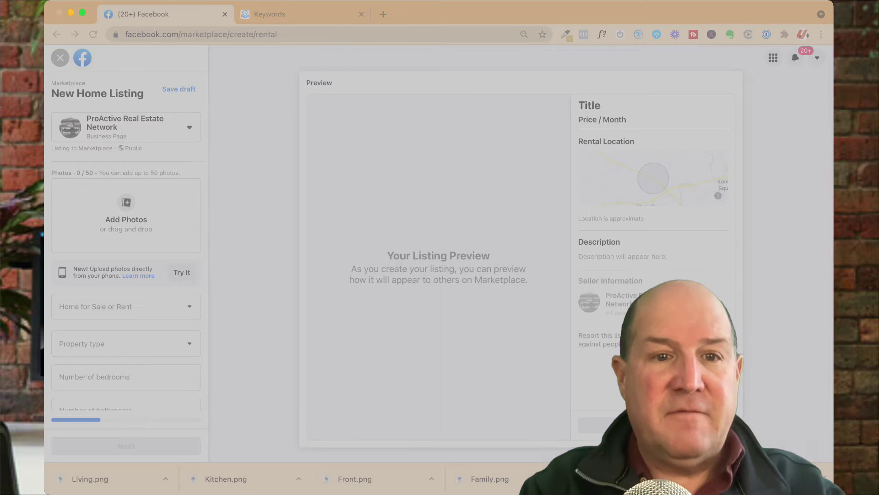
key(Return)
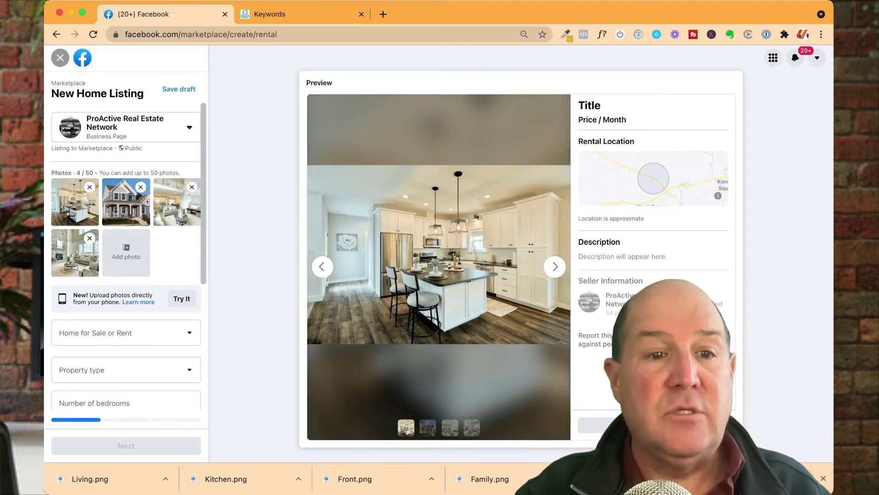
Step: Set the listing to Rent with House as the rental type
scroll(129, 250, down, 5)
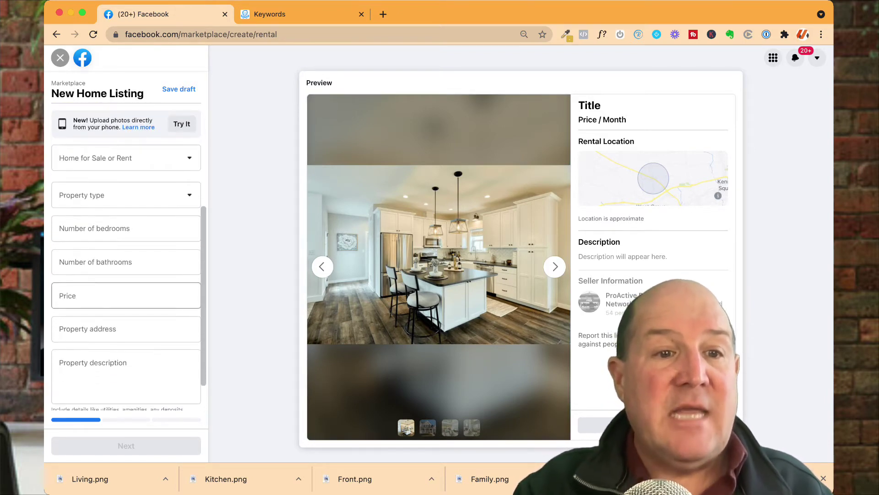
click(125, 157)
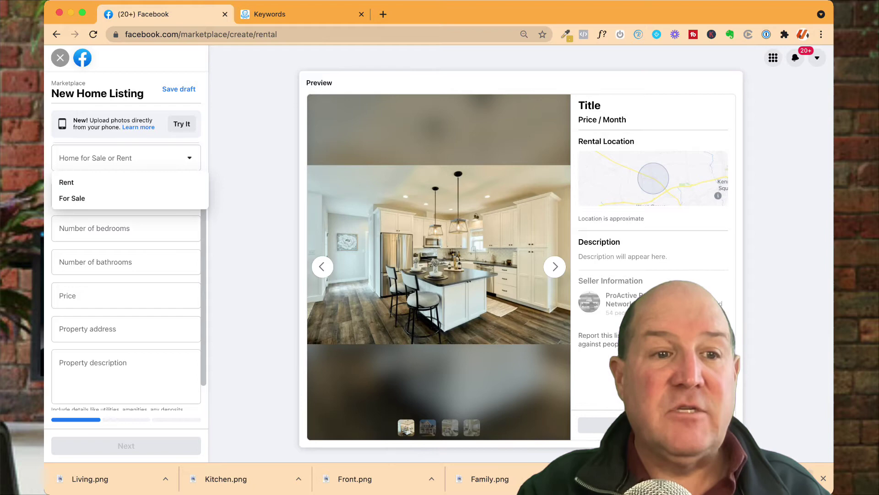
click(73, 182)
click(126, 194)
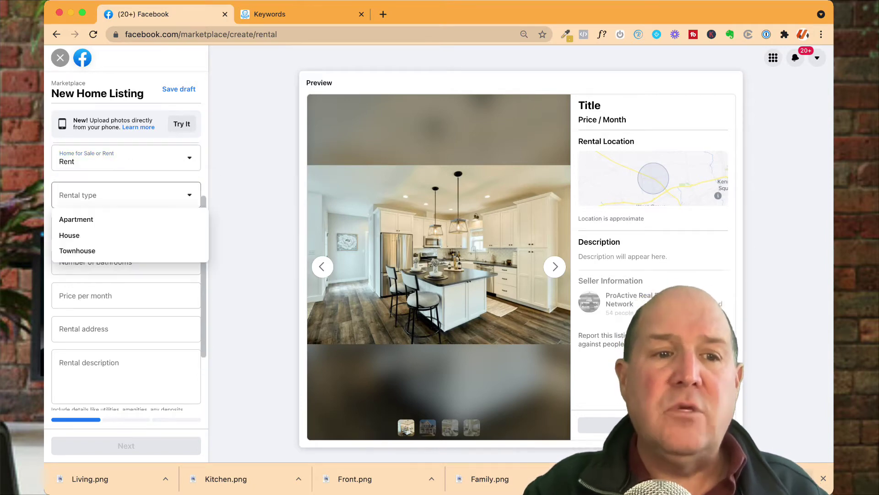
click(69, 235)
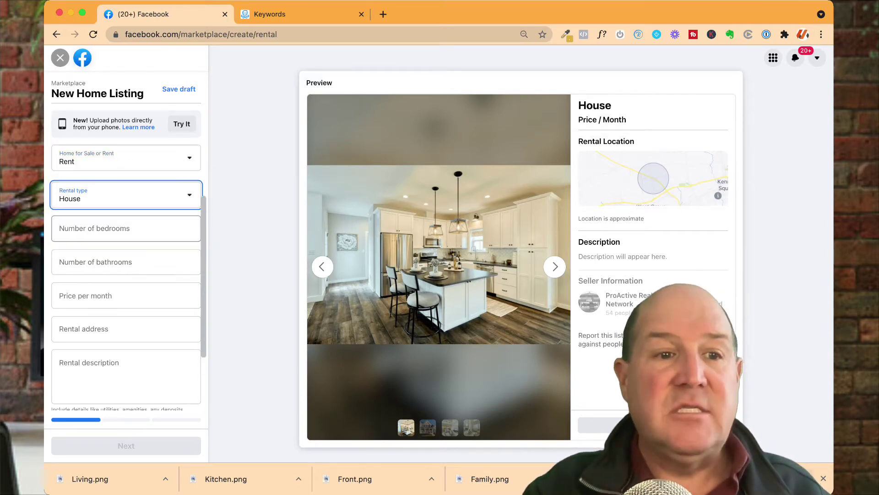
Step: Enter 3 bedrooms, 2.5 bathrooms and a price of $2,450 per month
click(69, 232)
text(3)
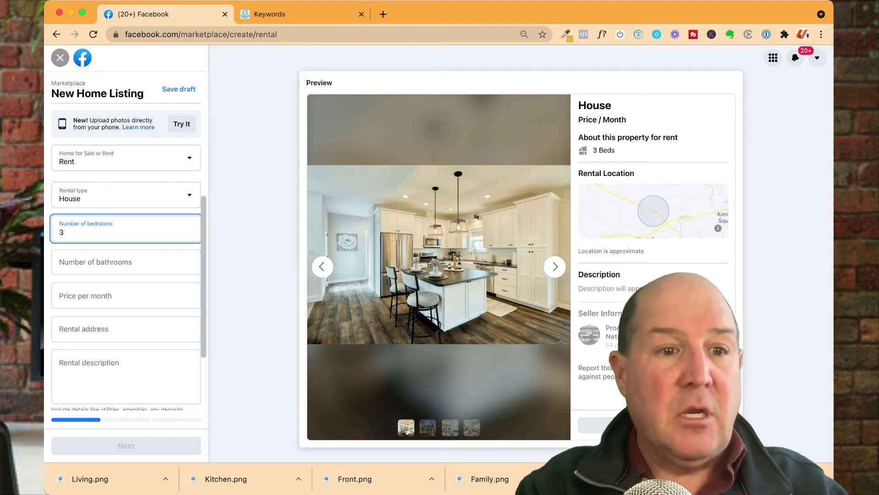
click(95, 262)
text(2.)
text(5)
click(95, 295)
text(2450)
Step: Set the rental address to Coatesville, PA by picking the matching town suggestion
scroll(129, 256, down, 1)
scroll(126, 256, down, 5)
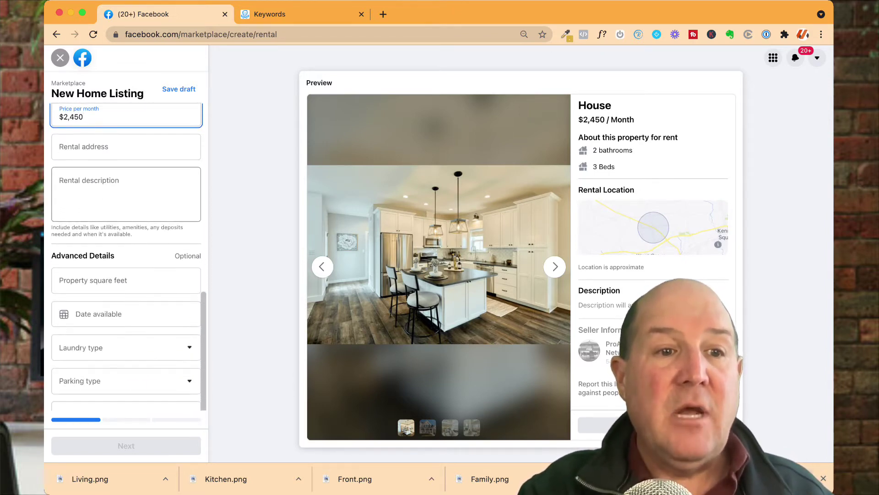
click(126, 148)
text(c)
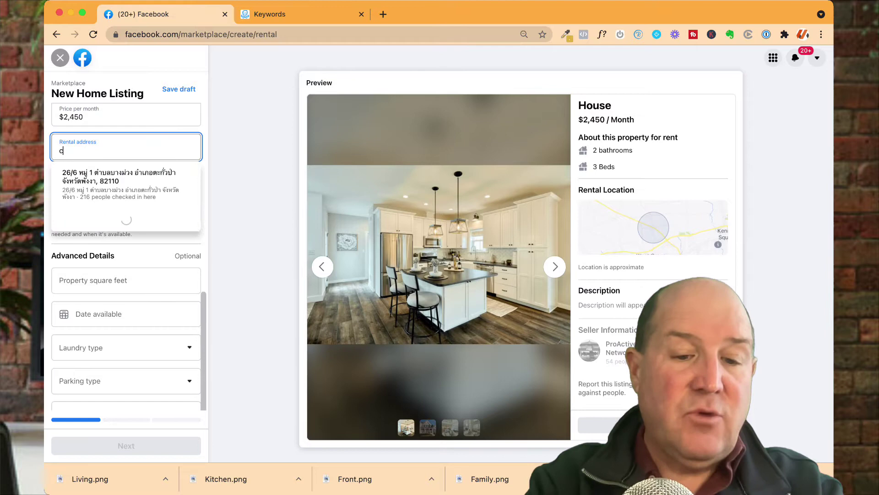
text(oates)
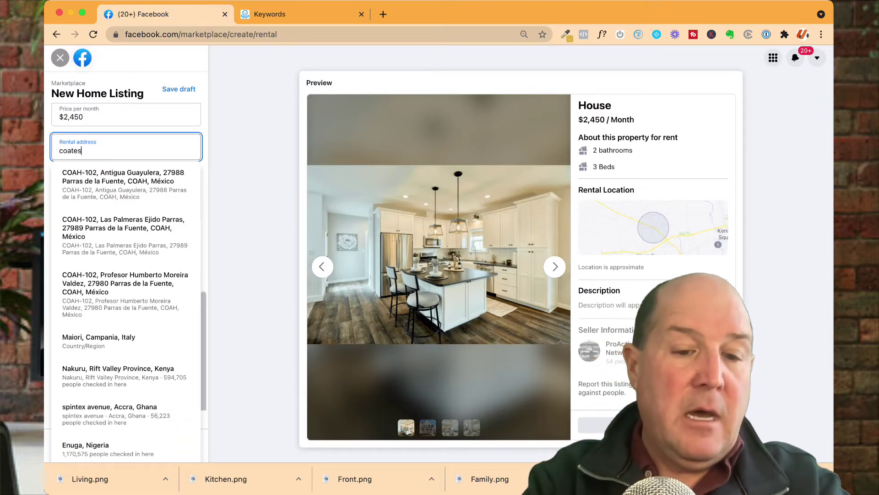
text(vilee)
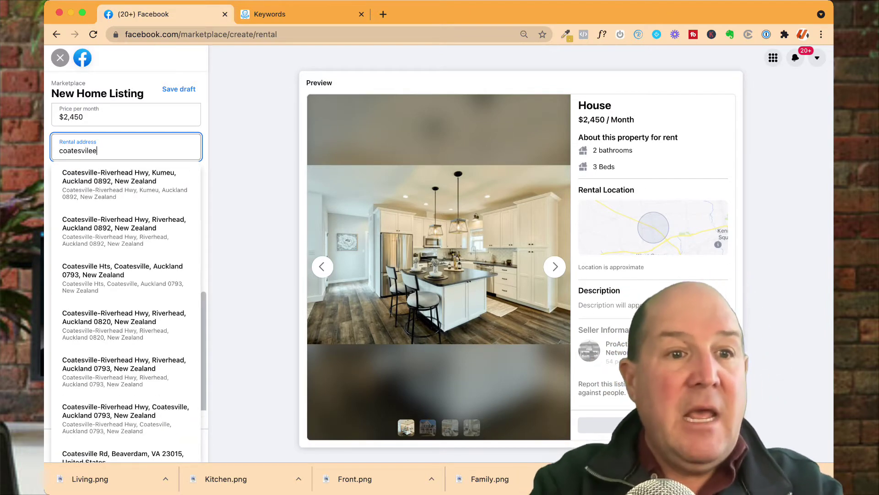
key(BackSpace)
key(BackSpace)
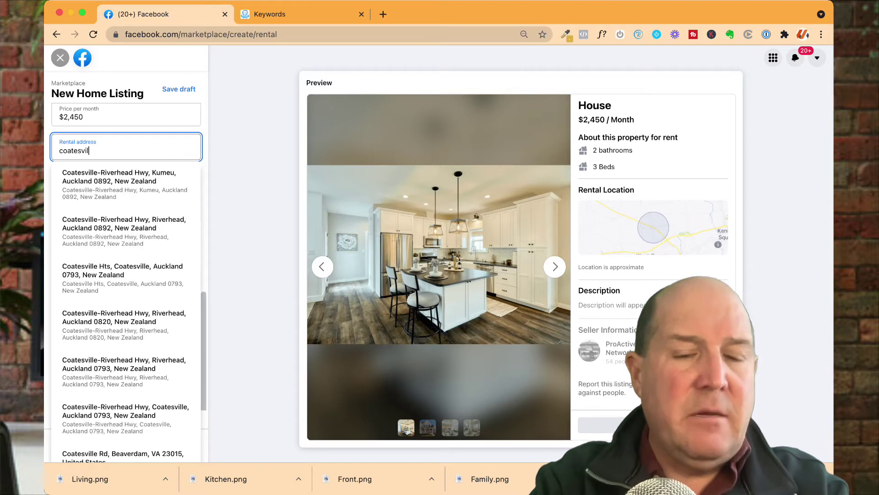
text(le)
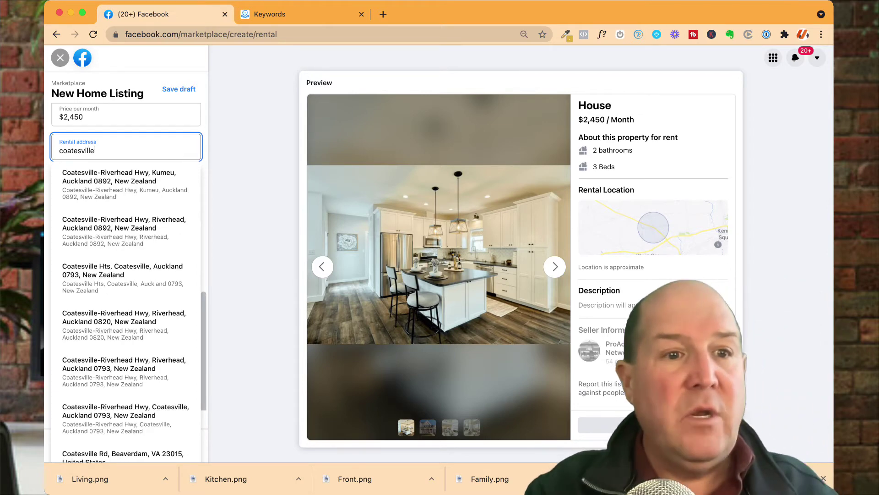
text( pa)
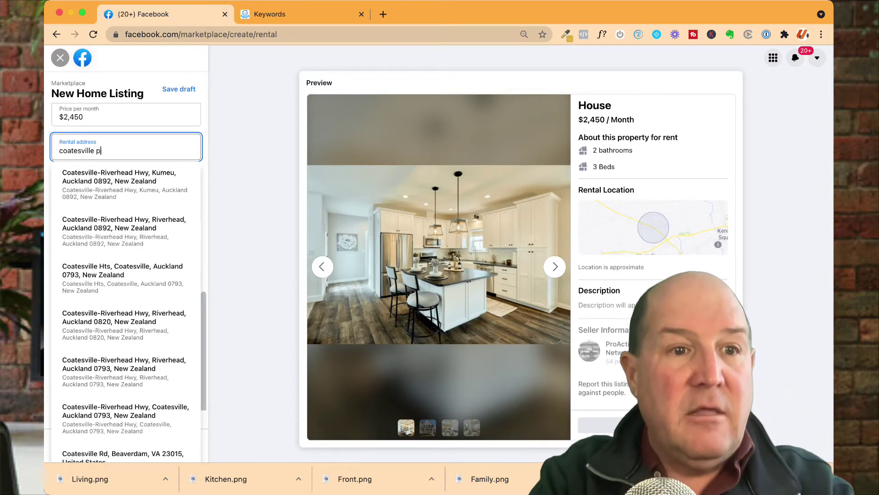
key(Down)
key(Down)
key(Down)
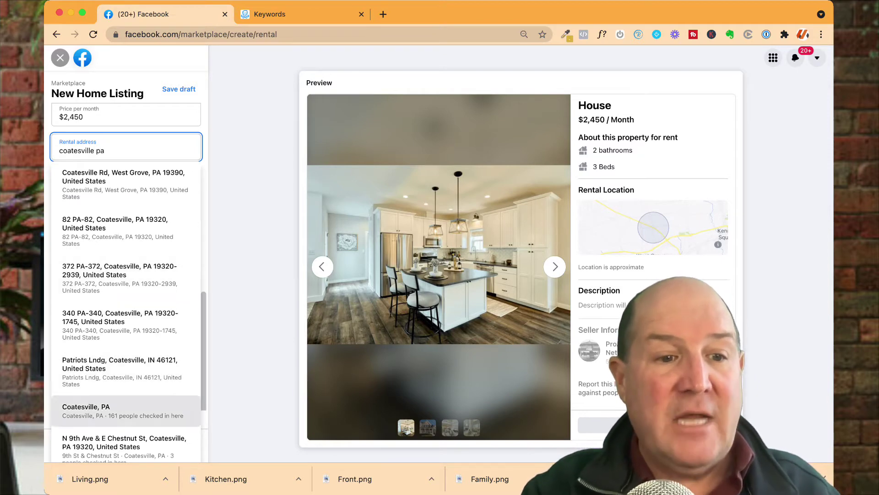
key(Return)
Step: Paste the copied "3 Bedroom Home in Chester County!" text as the rental description
key(Tab)
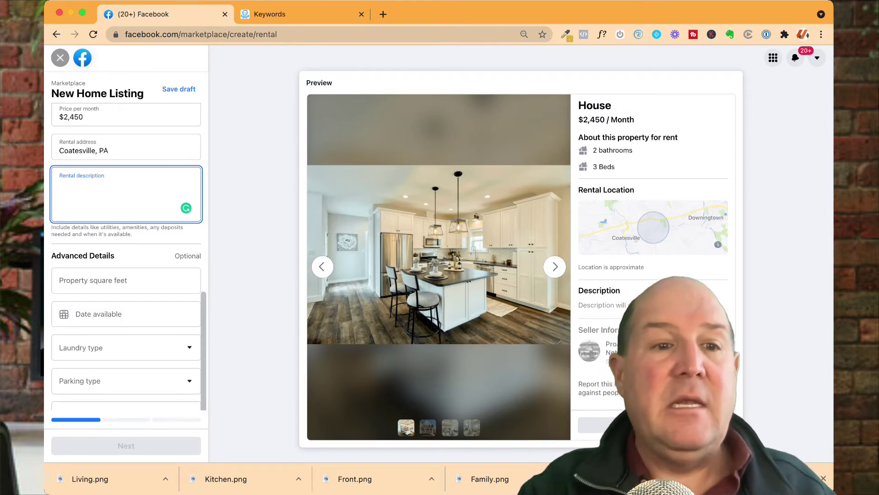
scroll(126, 274, down, 1)
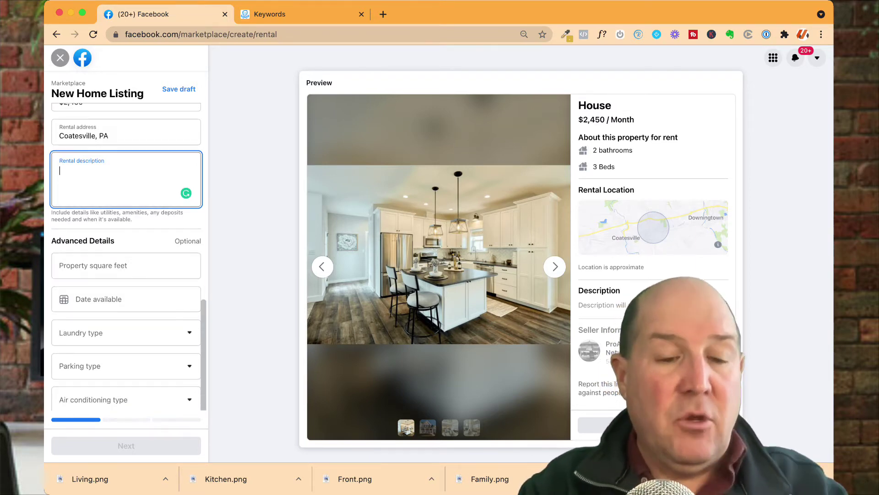
key(super+v)
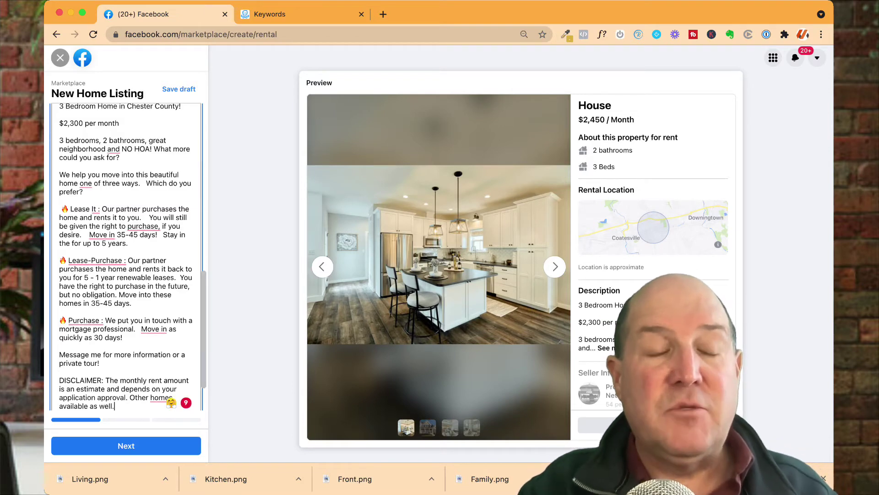
Step: Change the monthly price in the rental description to $2,450 to match the listing price
scroll(126, 256, up, 2)
scroll(126, 256, down, 2)
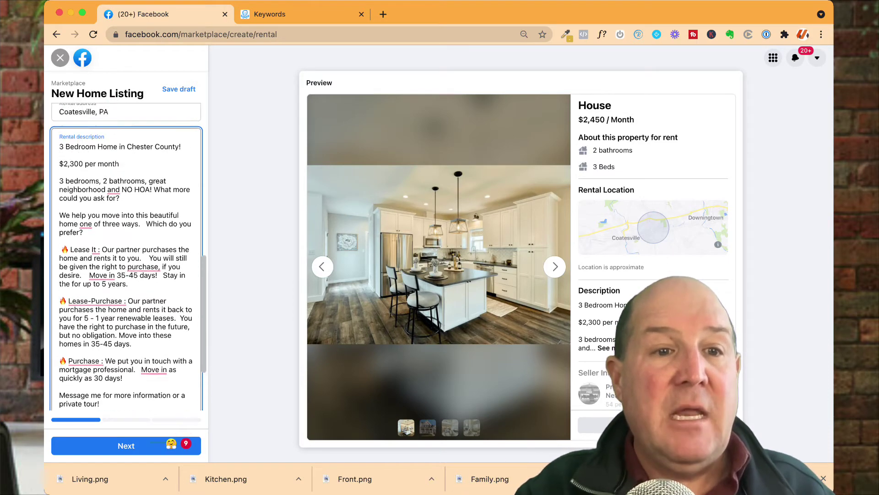
scroll(126, 256, up, 10)
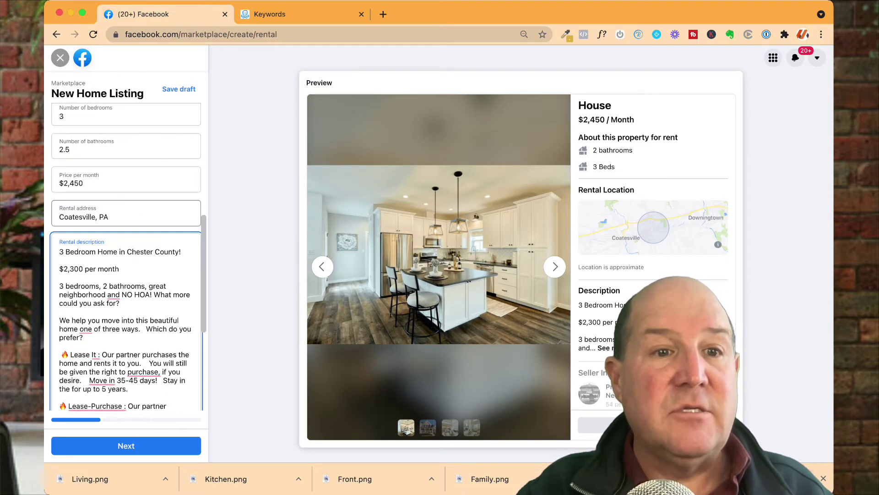
scroll(126, 256, down, 3)
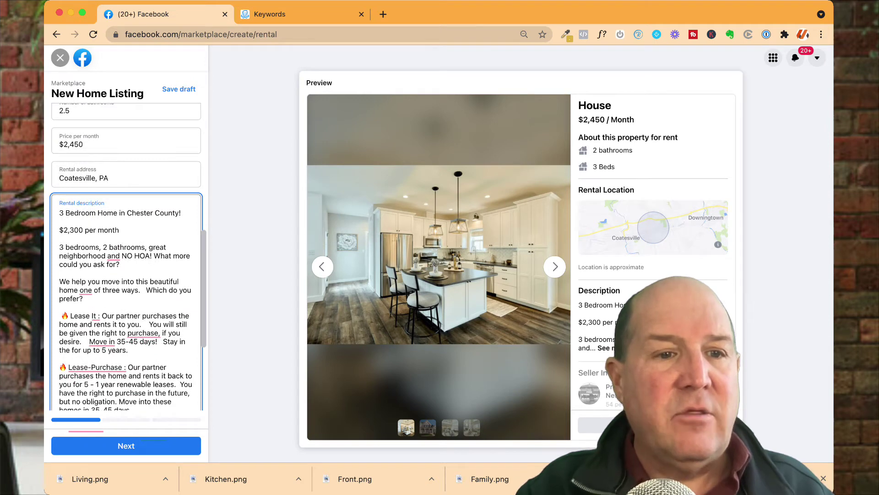
key(BackSpace)
text(4)
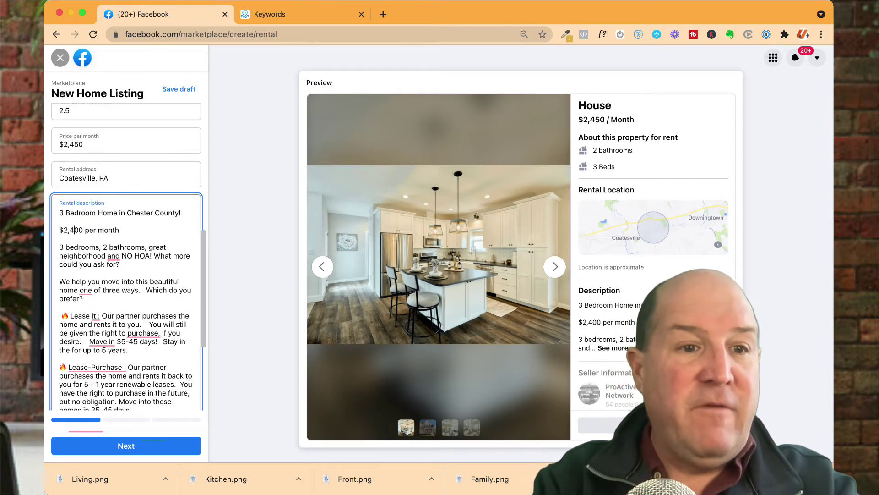
key(BackSpace)
text(5)
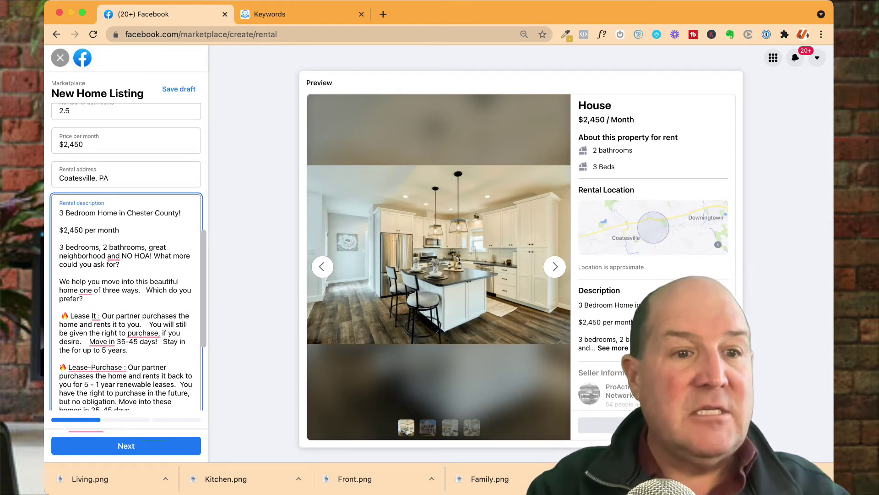
Step: Enter 2015 as the property square feet and set the available date to Dec 1, 2021
scroll(126, 257, down, 5)
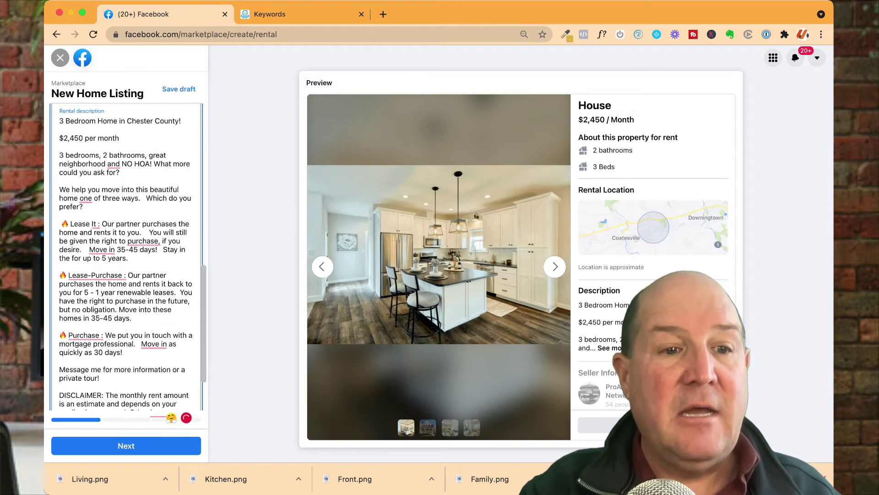
scroll(126, 268, down, 10)
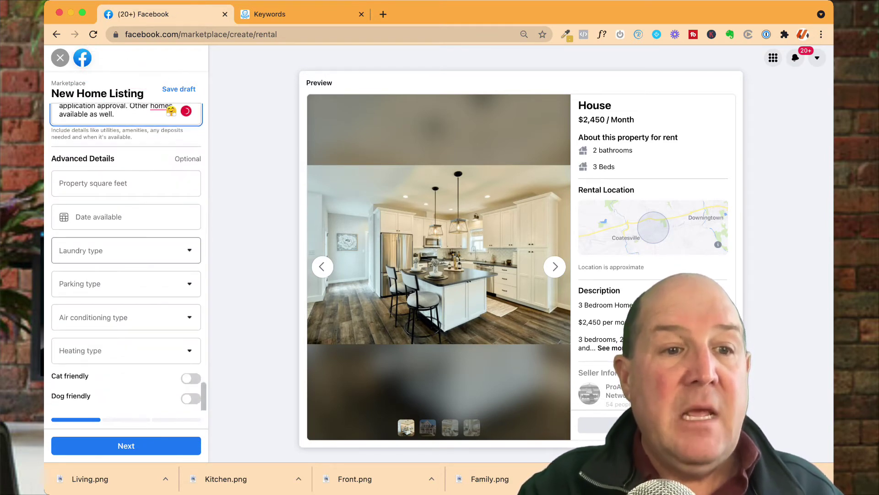
click(126, 183)
text(20)
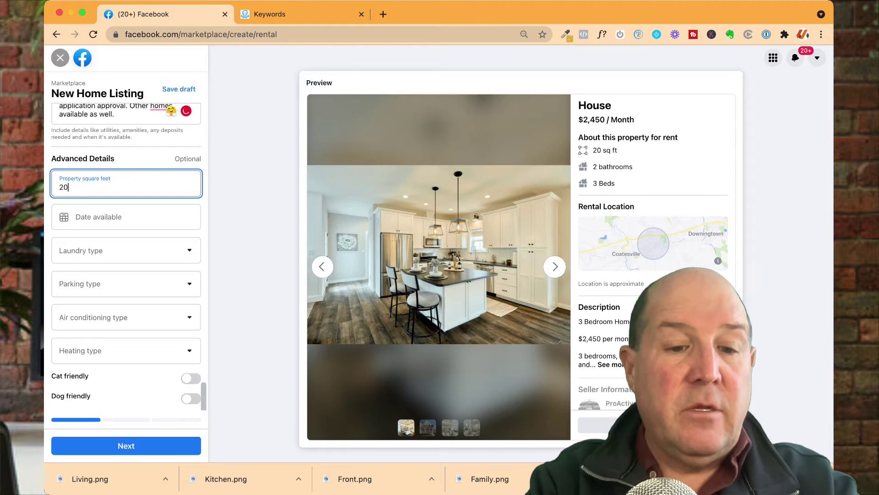
text(15)
key(Tab)
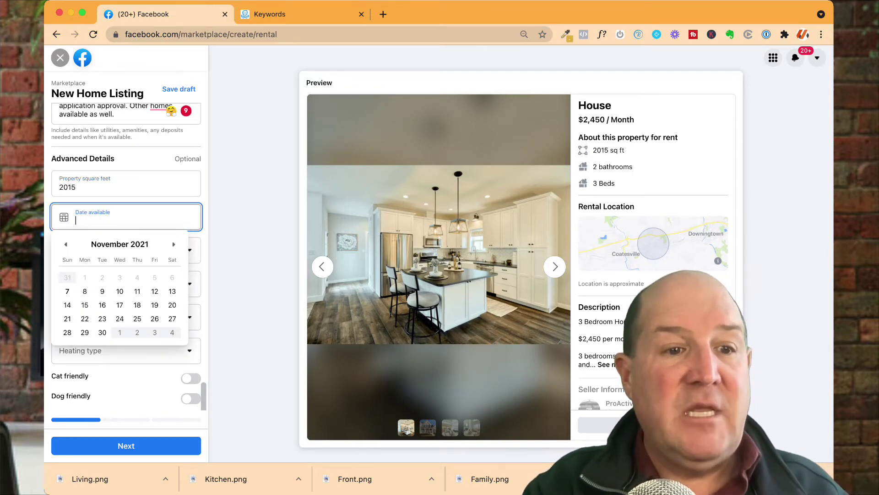
click(174, 244)
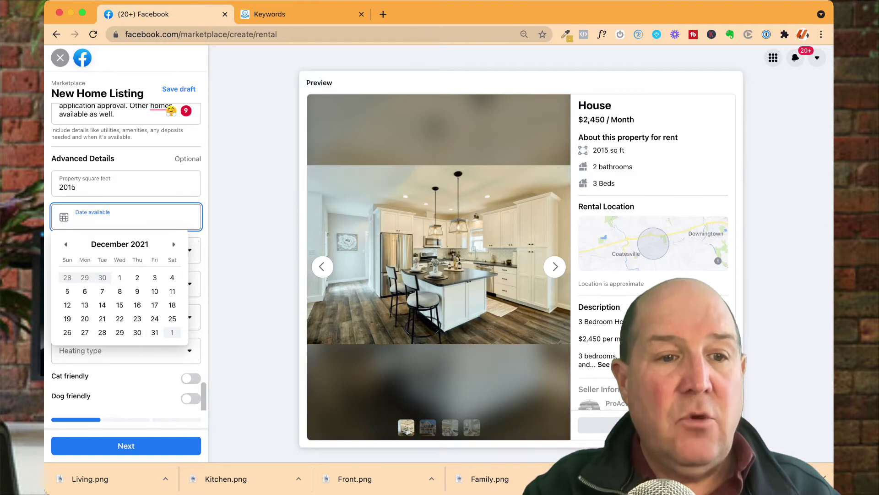
click(119, 277)
Step: Set the laundry type to In-unit laundry, the parking type to Garage parking and the air conditioning type to Central AC
click(124, 250)
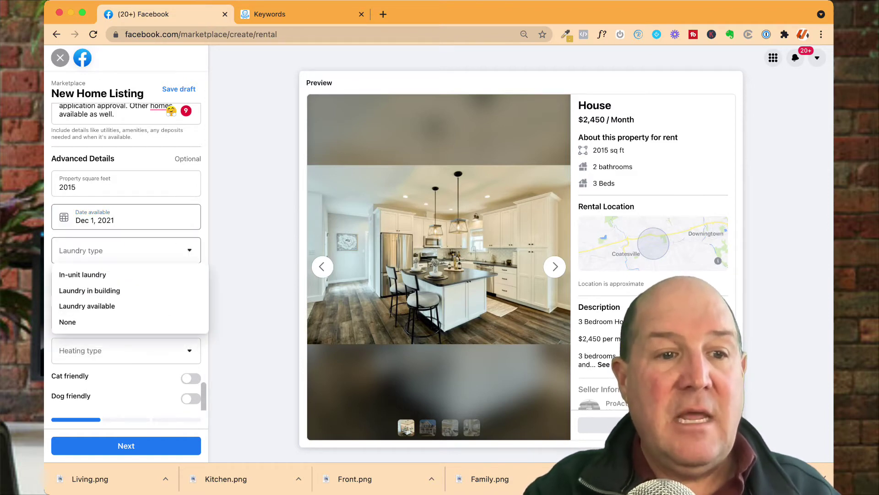
click(124, 274)
click(123, 284)
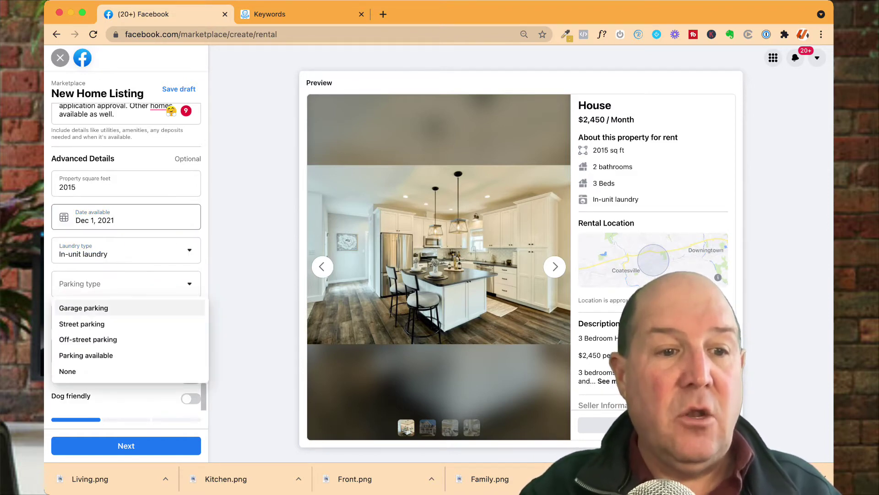
click(77, 308)
click(124, 317)
click(76, 342)
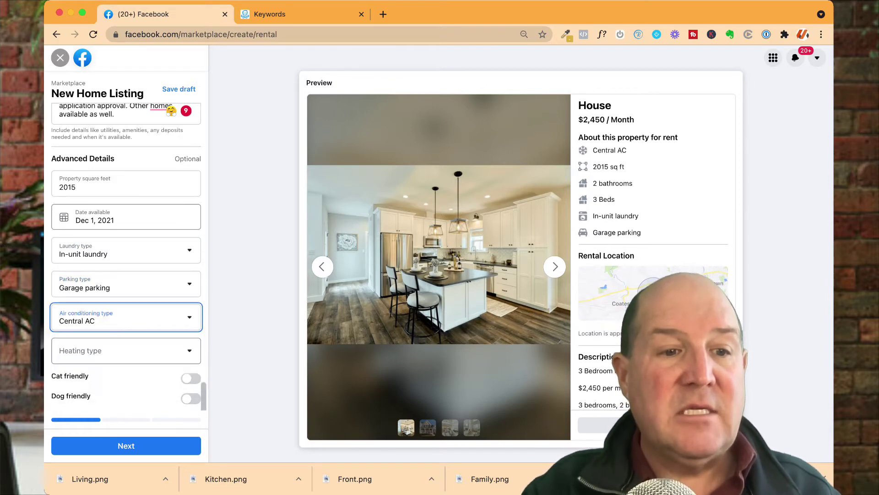
Step: Set the heating type to Central heating and mark the home as both cat friendly and dog friendly
scroll(126, 321, down, 1)
click(123, 305)
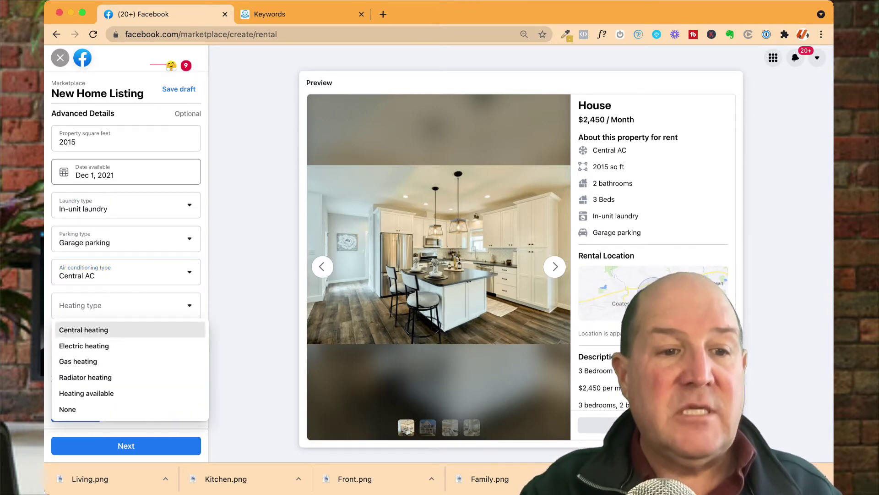
click(83, 329)
click(190, 333)
click(190, 353)
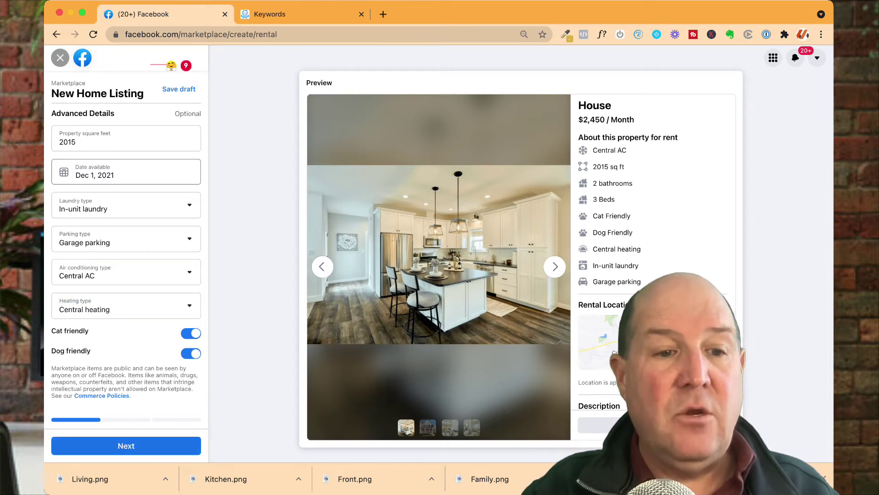
Step: Continue through the delivery method and List in more places pages, and publish the rental listing on Marketplace
click(126, 445)
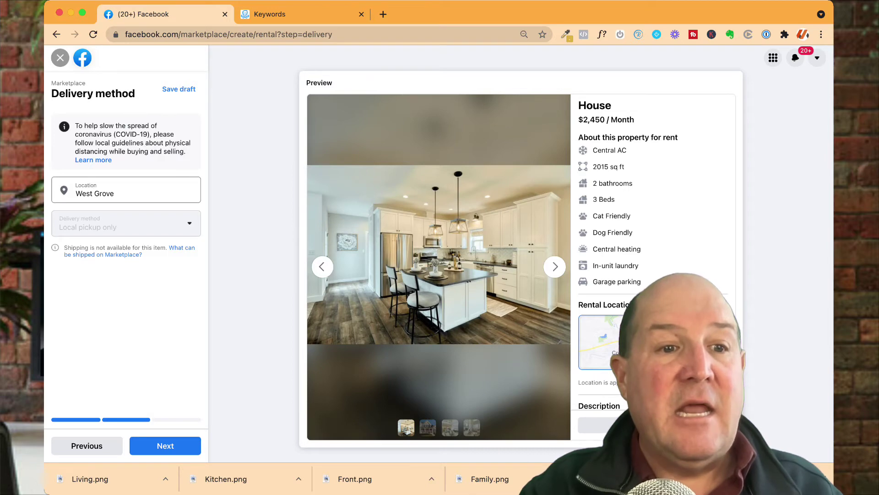
click(126, 190)
key(Escape)
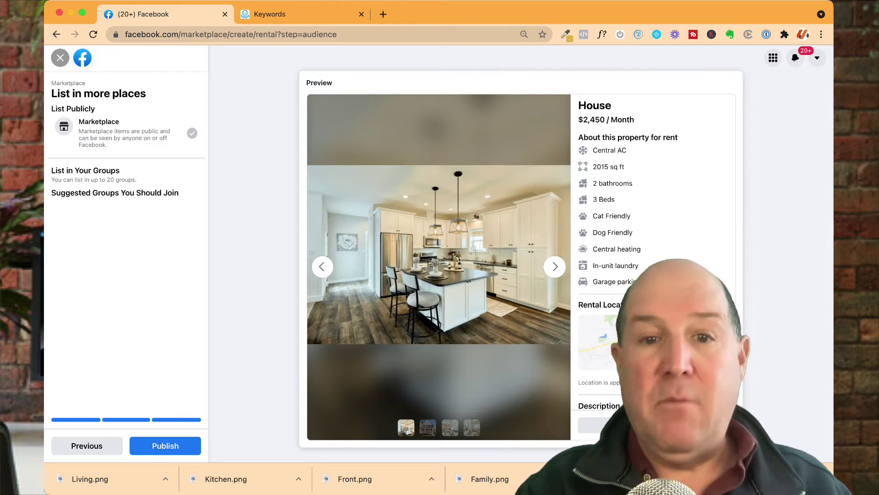
drag(55, 170, 111, 193)
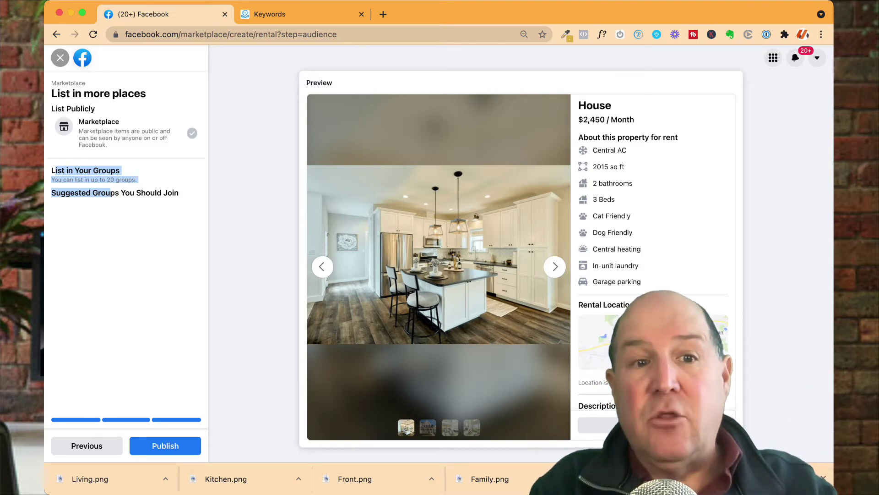
click(165, 445)
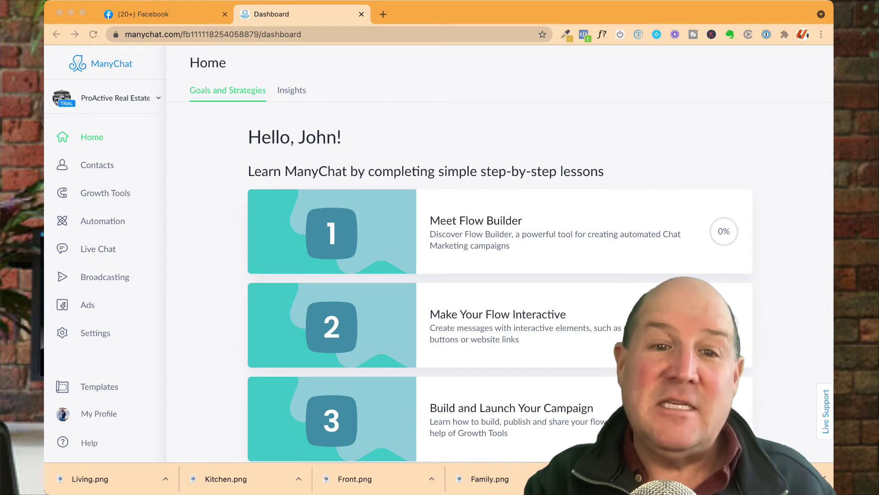
Step: Switch to ManyChat and open the keyword automations at the rules that send the Marketplace inquiry flow
key(super+Tab)
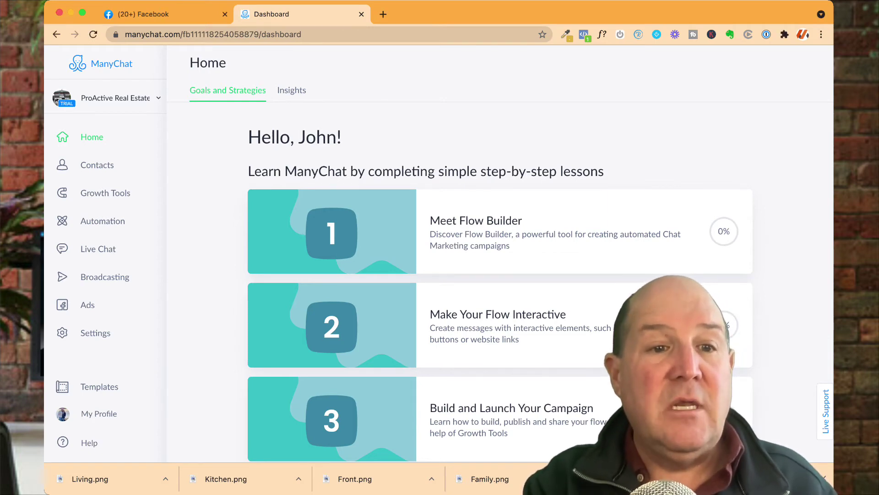
click(103, 220)
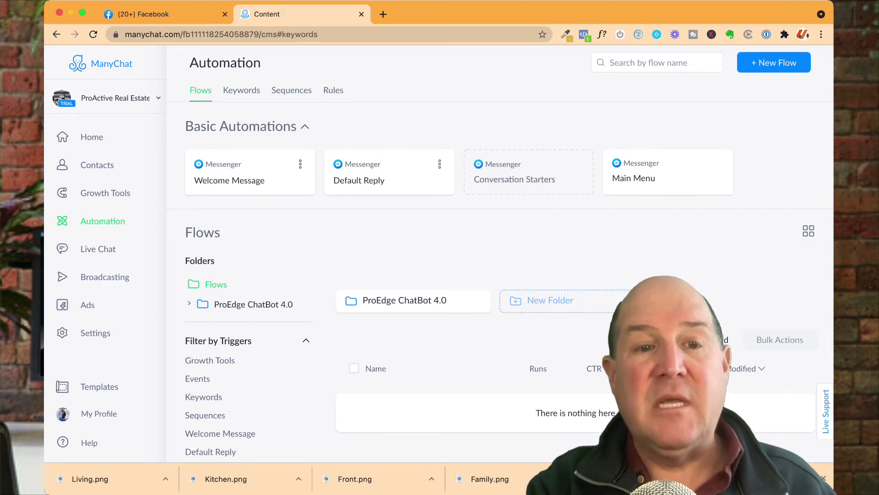
click(241, 90)
scroll(441, 168, down, 12)
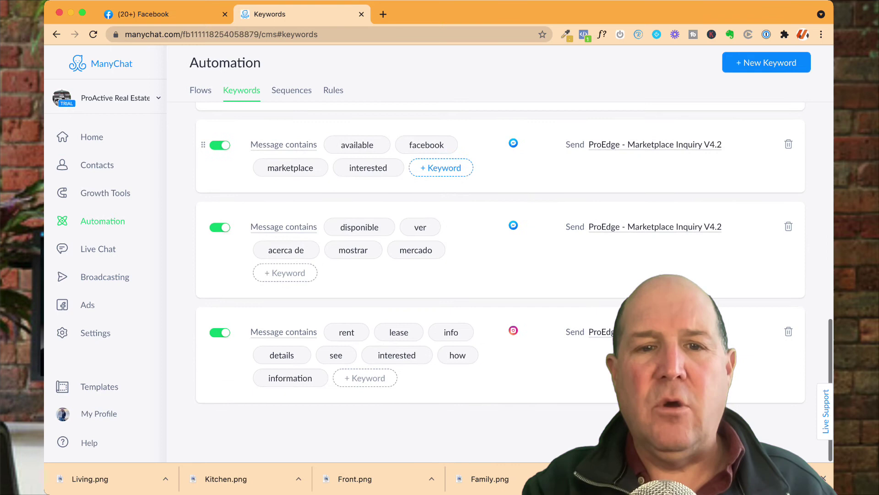
Step: Review the match conditions of the available/facebook/marketplace/interested keyword rule and choose Message contains
scroll(441, 174, up, 2)
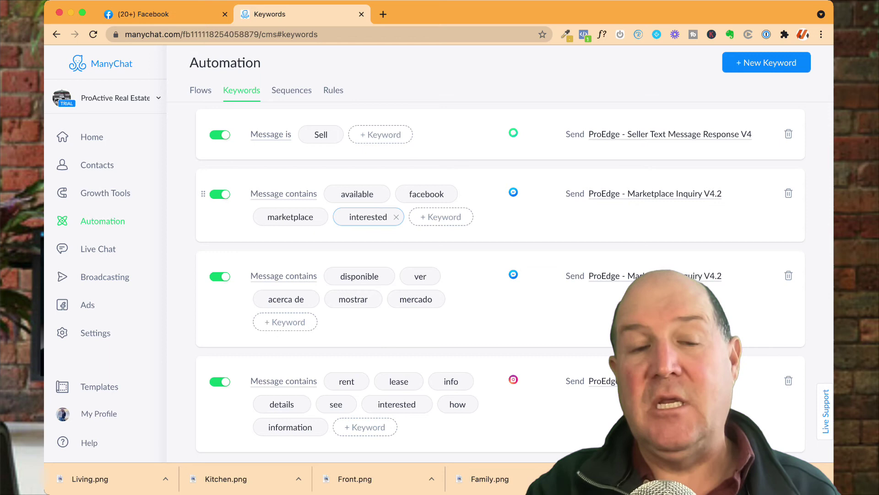
click(284, 193)
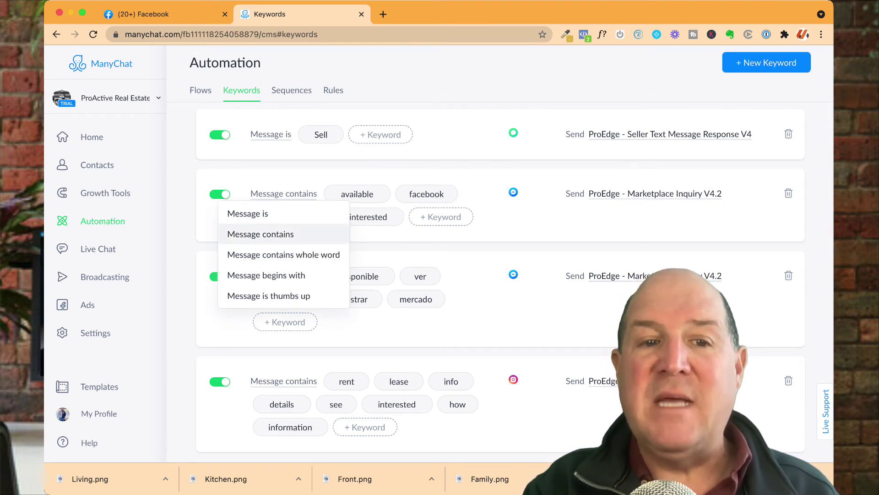
click(260, 233)
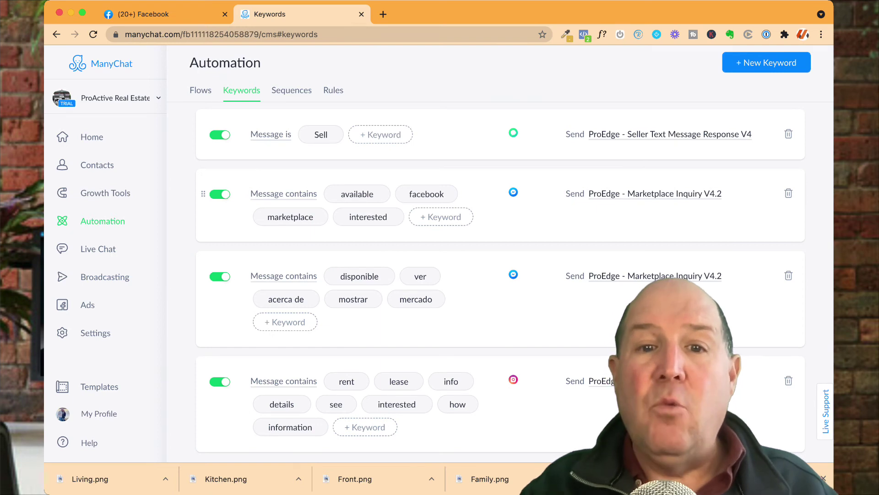
Step: Open the ProEdge - Marketplace Inquiry V4.2 flow from its keyword rule and examine the Send Message reply and its connected steps
click(500, 254)
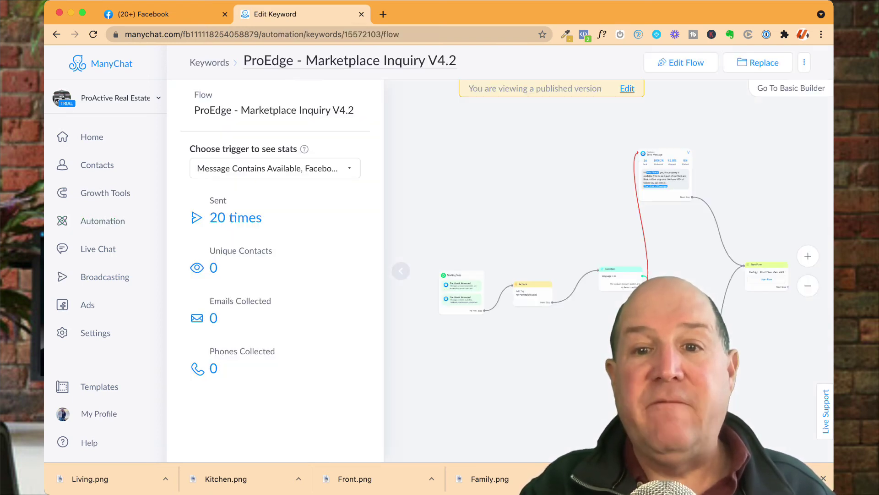
scroll(670, 202, up, 5)
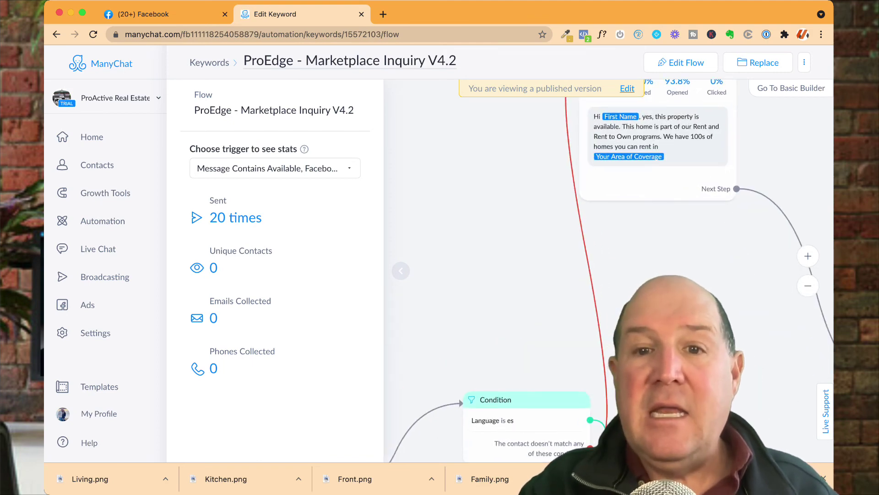
scroll(669, 201, up, 1)
scroll(668, 110, up, 3)
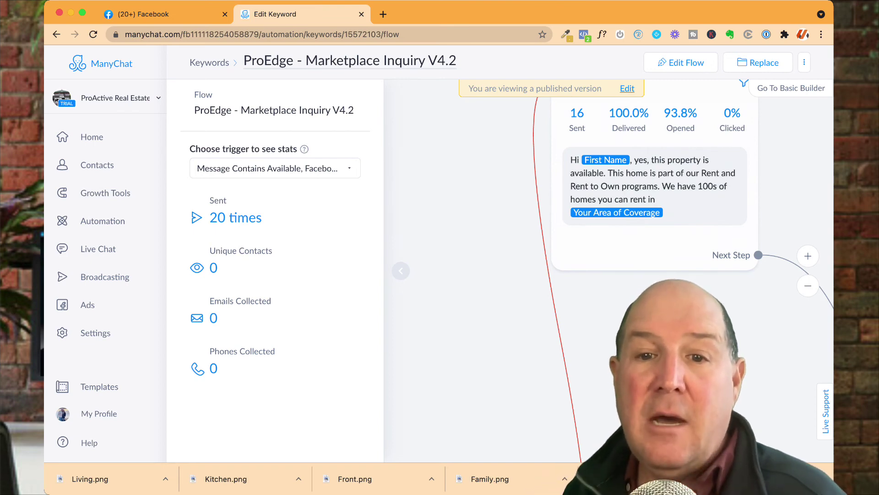
scroll(551, 251, down, 8)
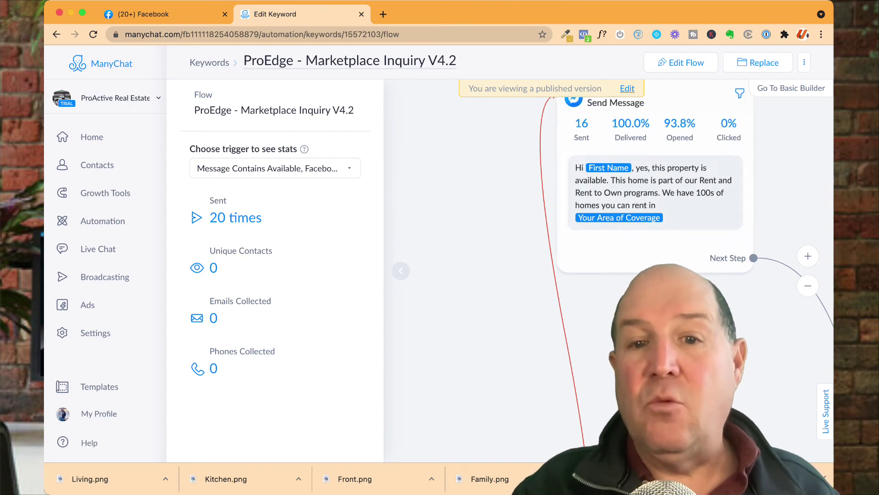
drag(733, 348, 665, 298)
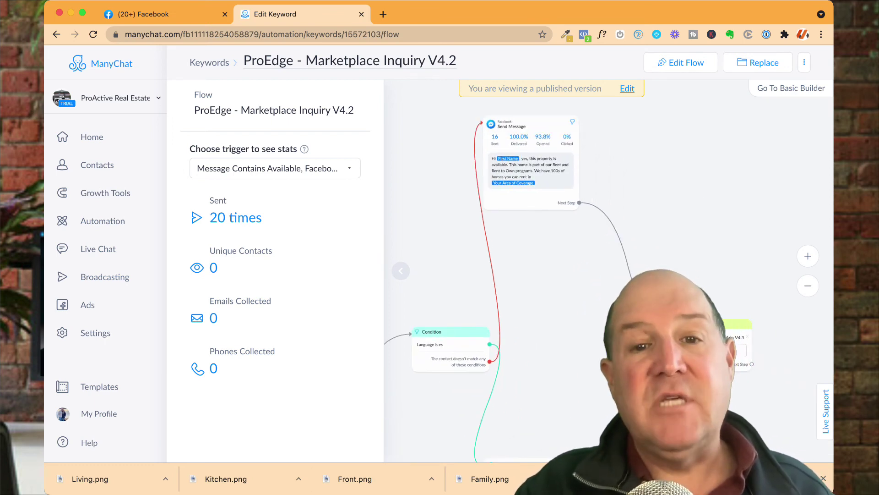